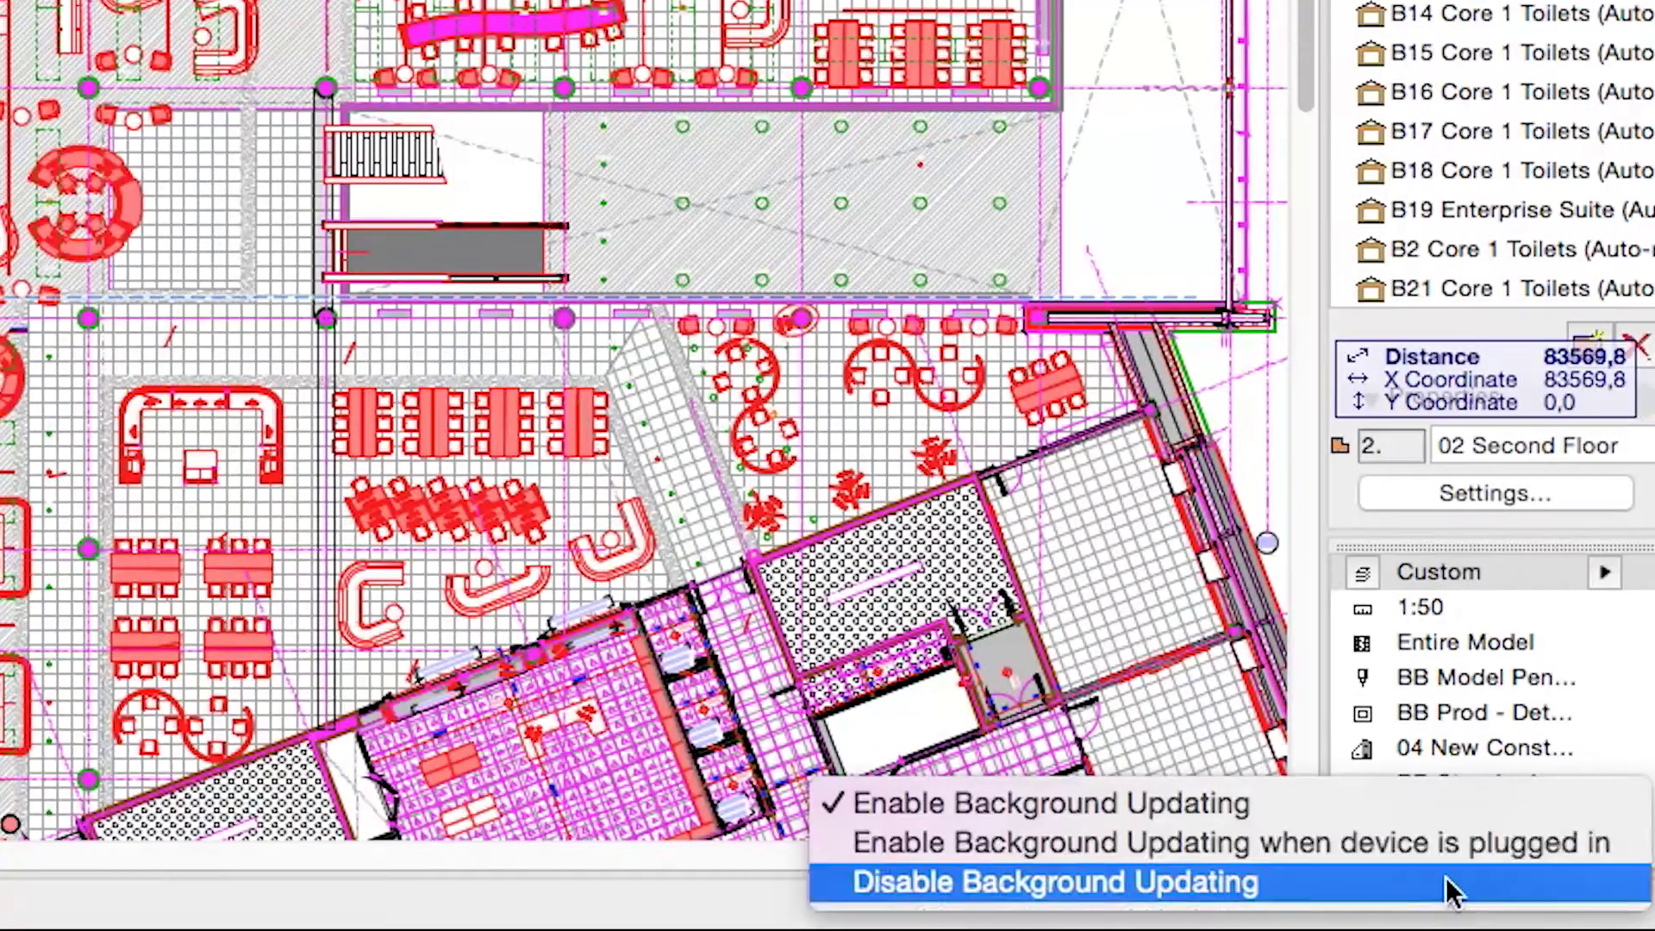
- Dismiss the popup, view View 1, West Elevation, N-W Offices and Section A-A428, then orbit the 3D building
click(1438, 800)
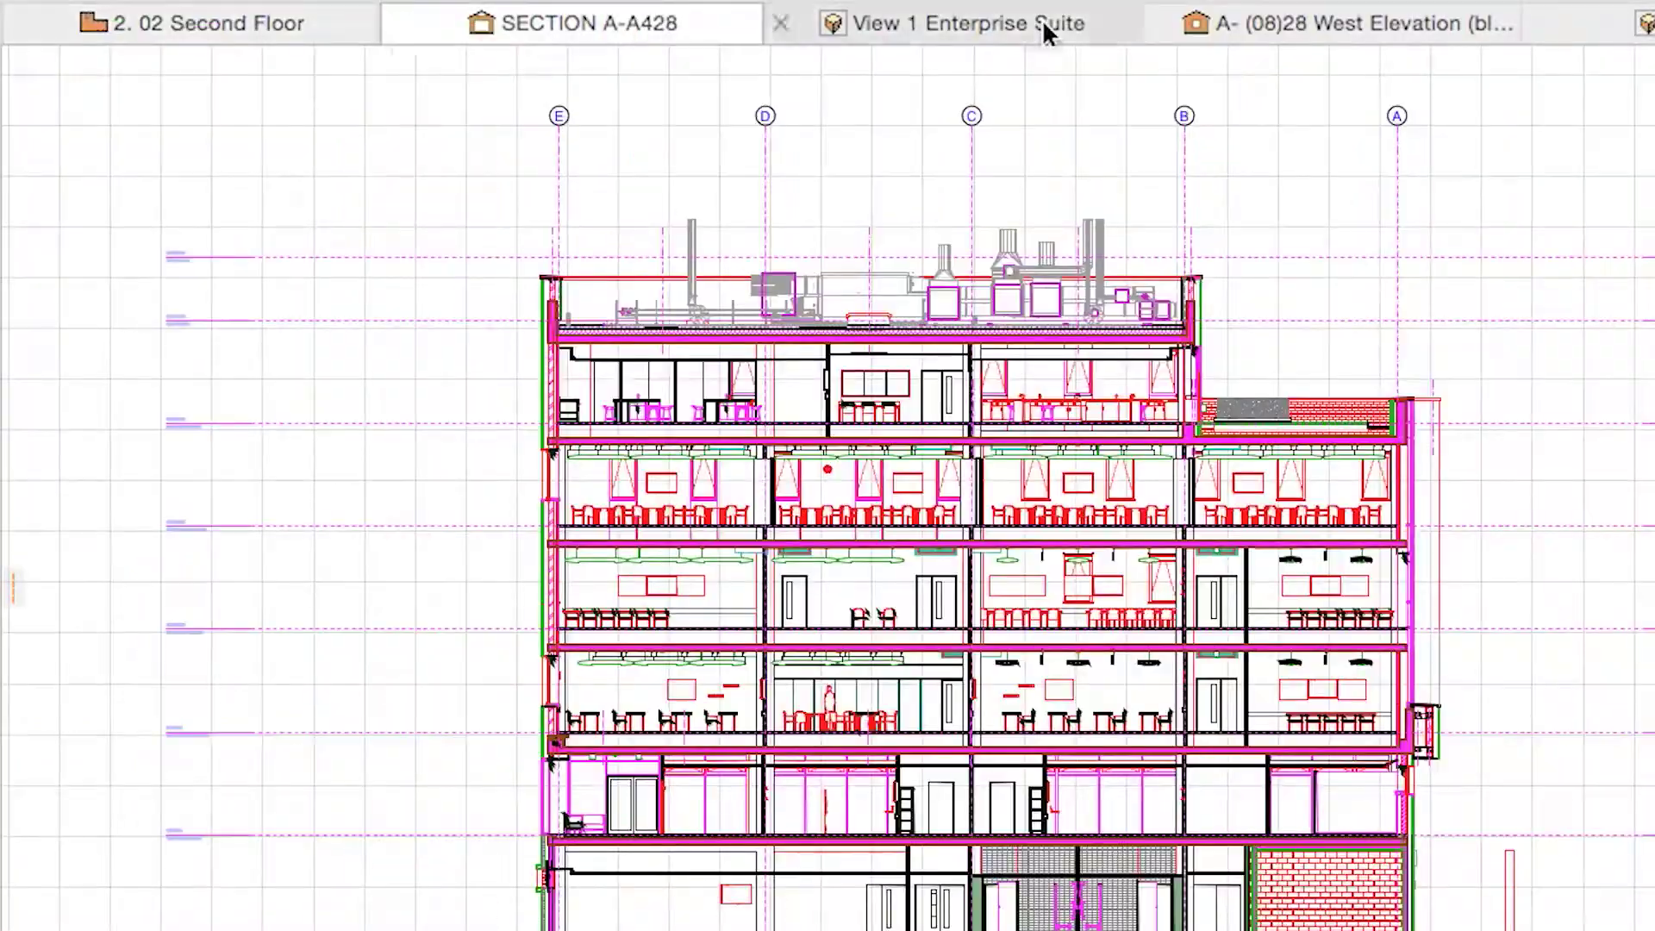
click(1044, 31)
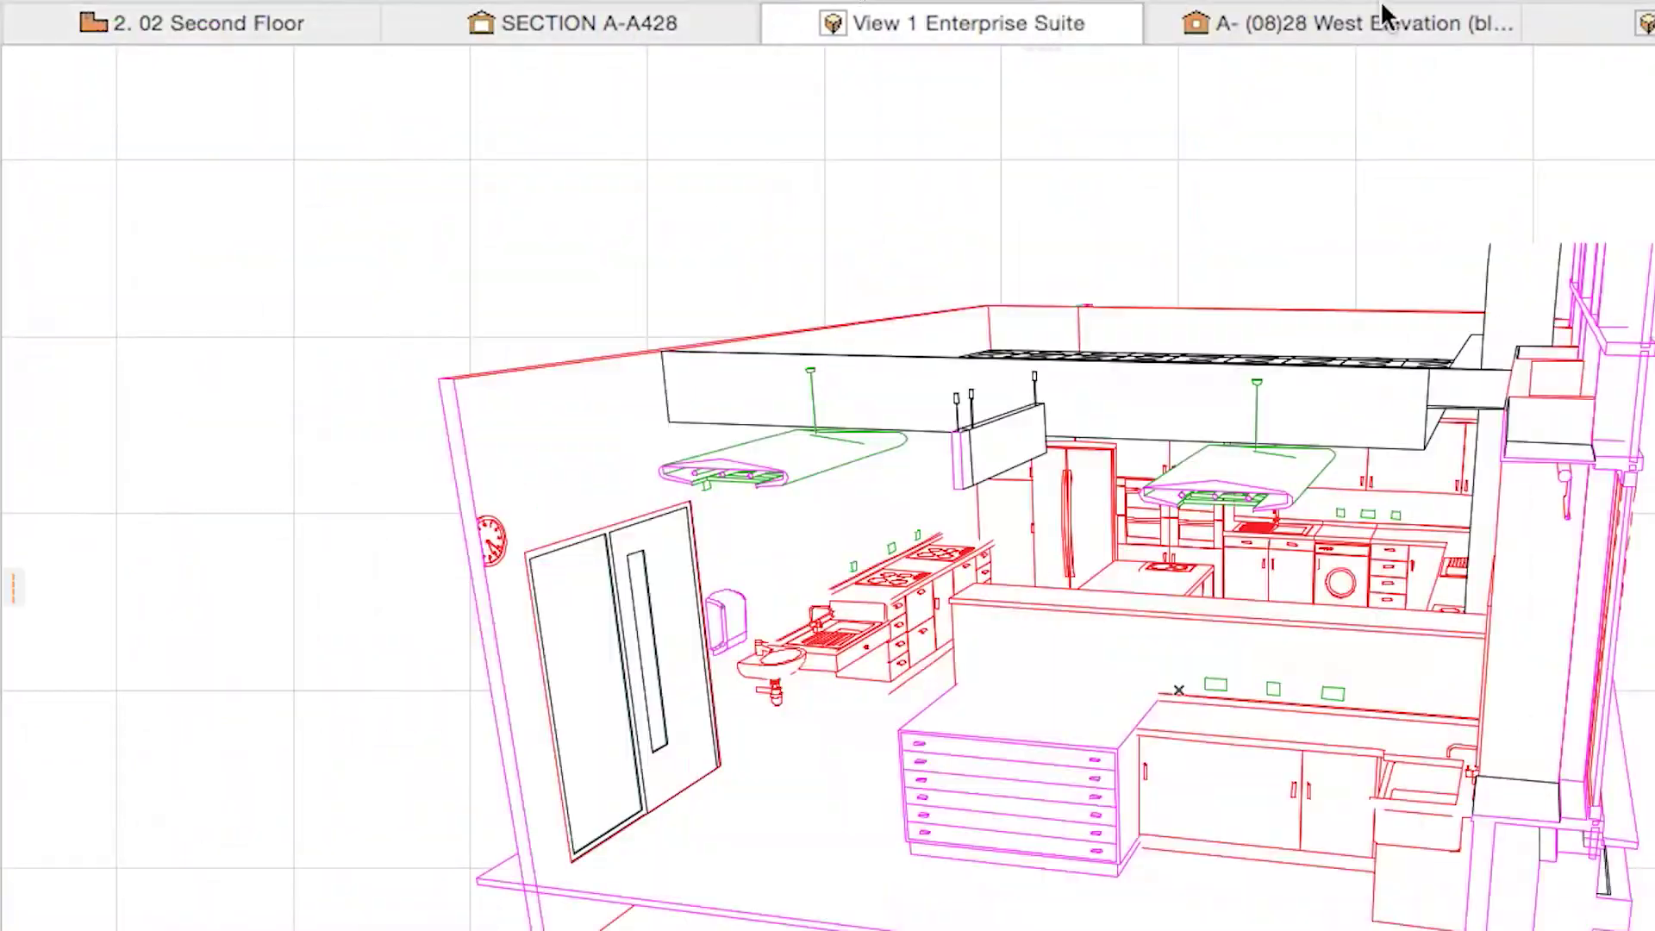
click(1378, 21)
click(1150, 22)
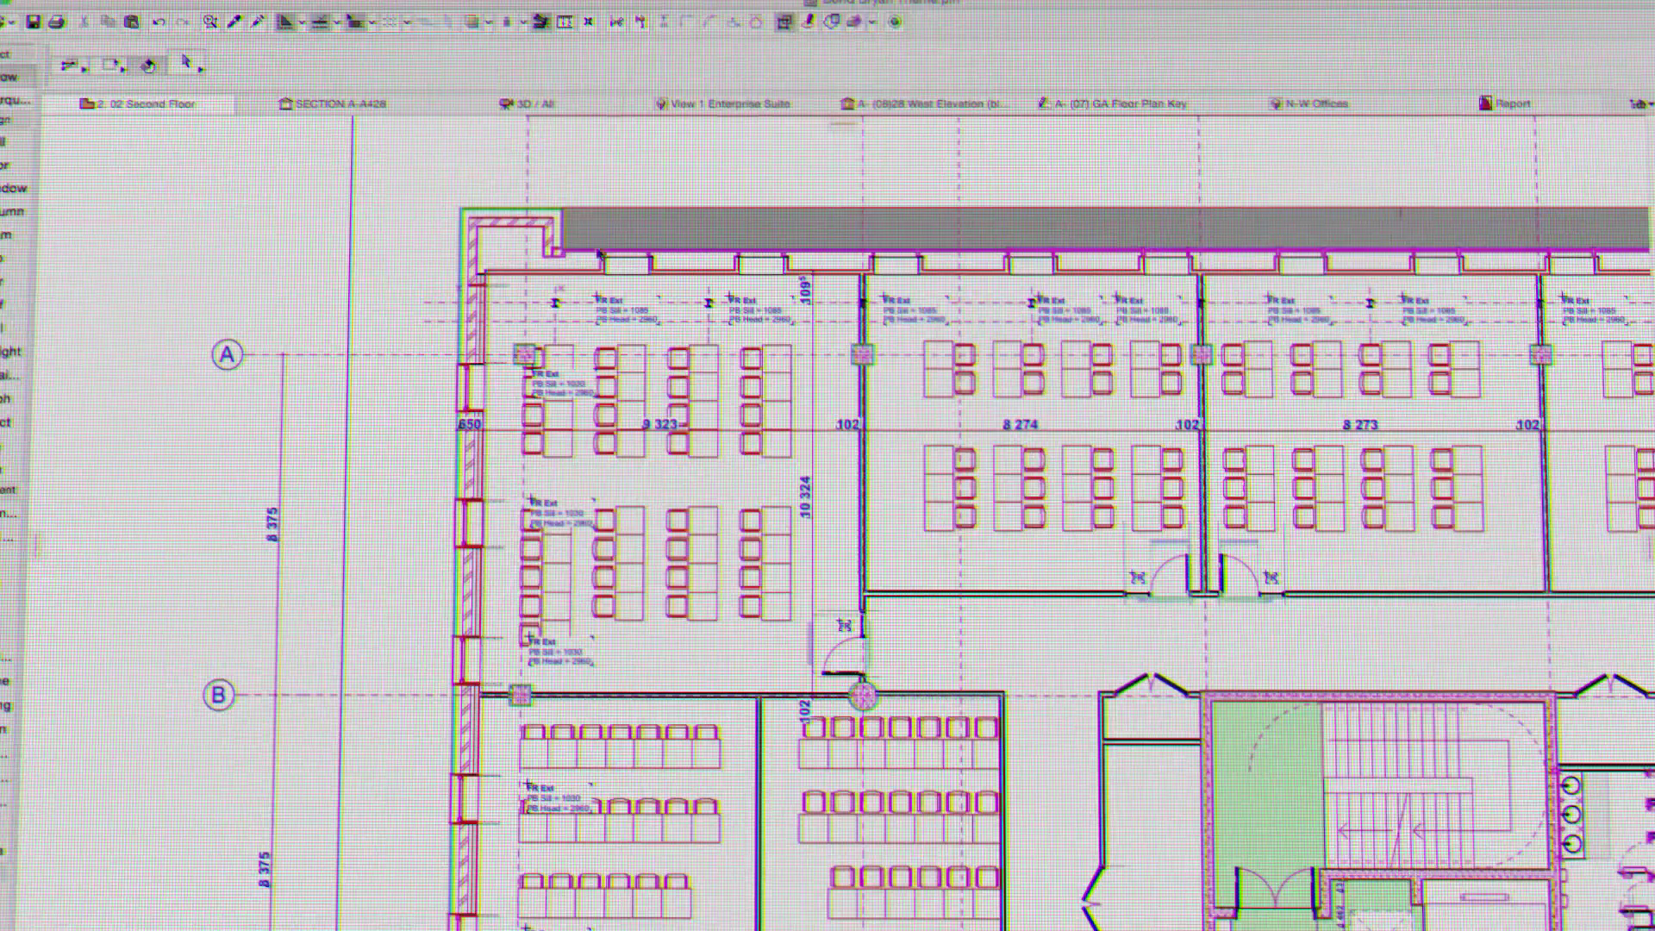
click(339, 107)
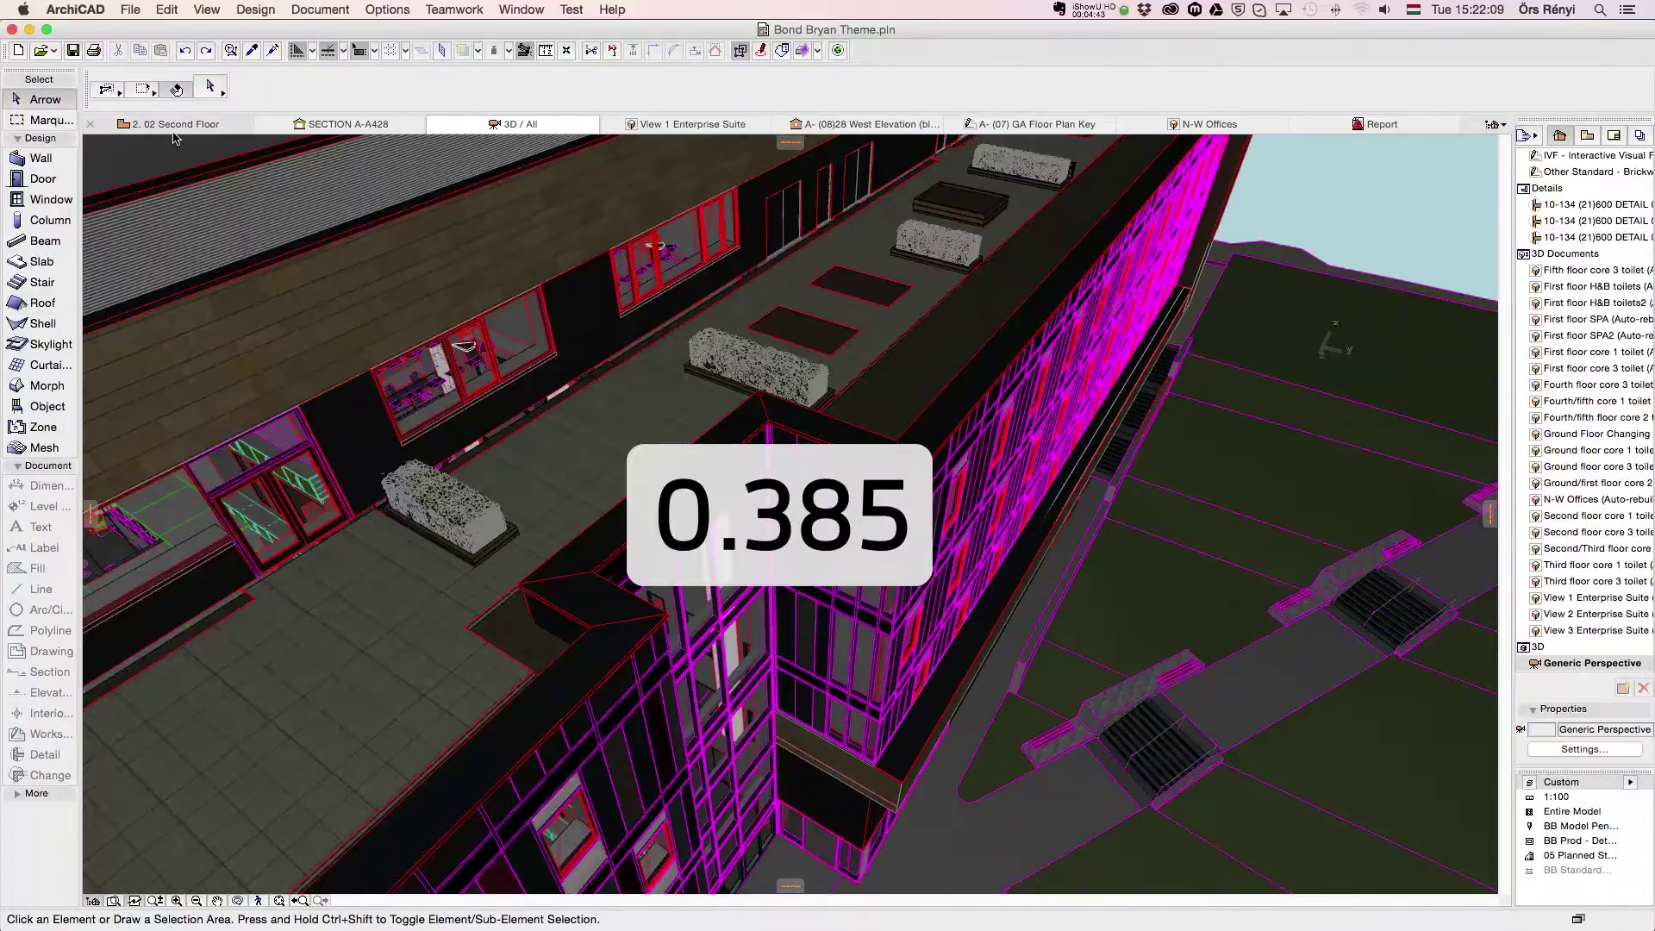
shift+middle_drag(174, 137, 1138, 517)
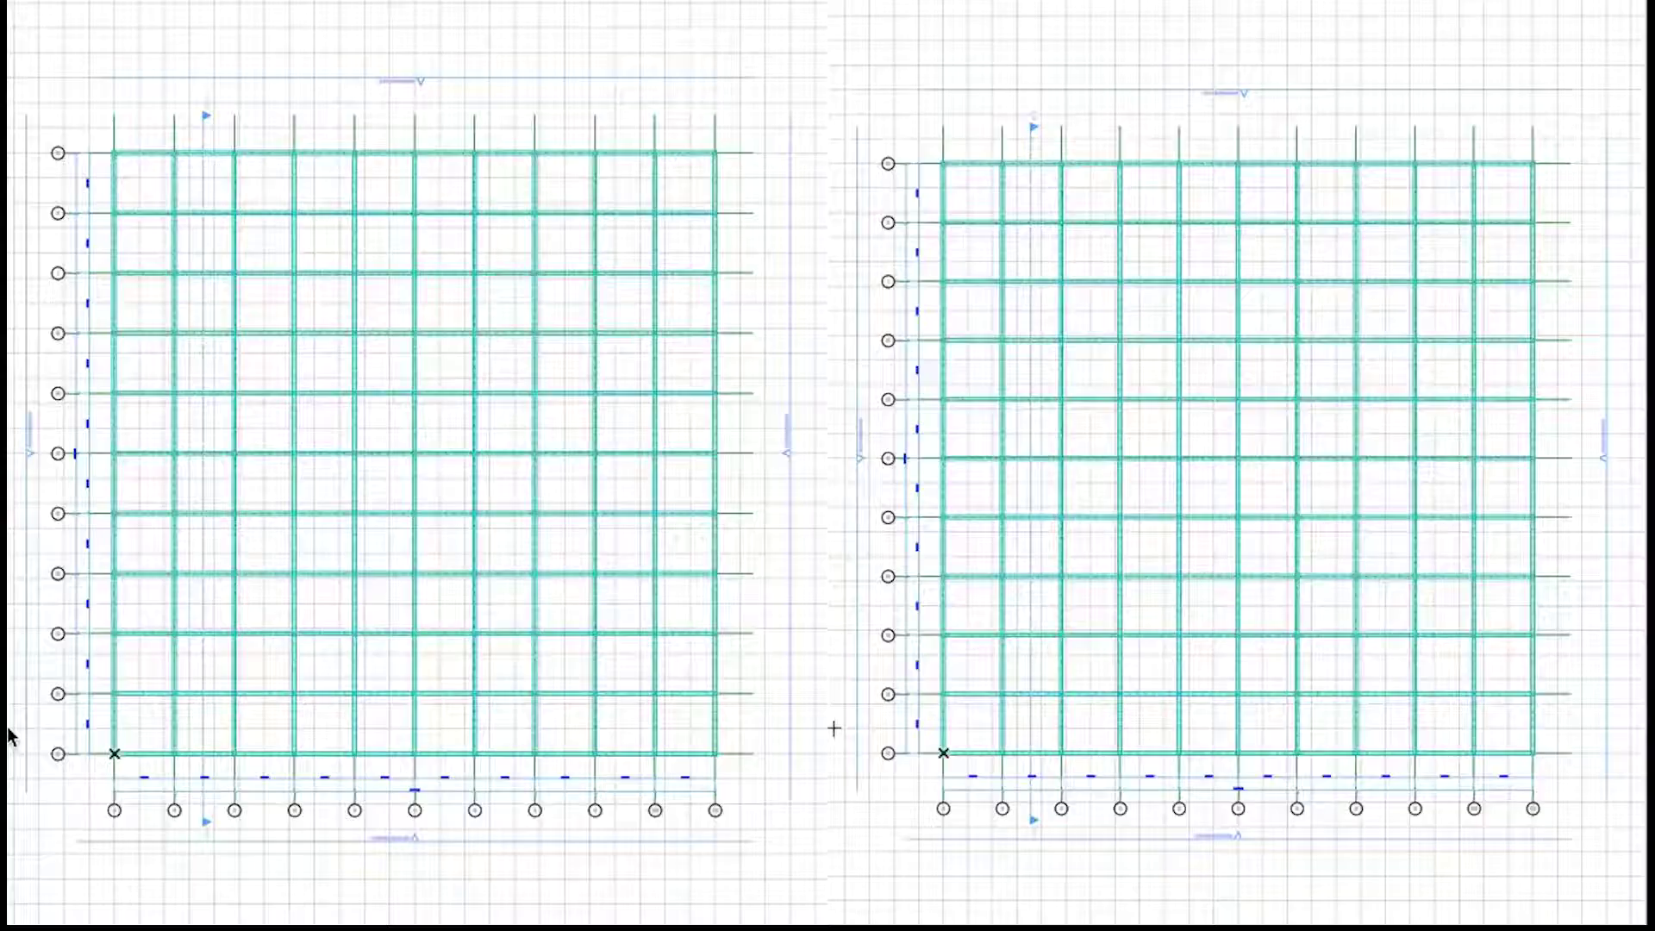
- Select only the beams in the marqueed bottom grid row and move them 4800
click(833, 727)
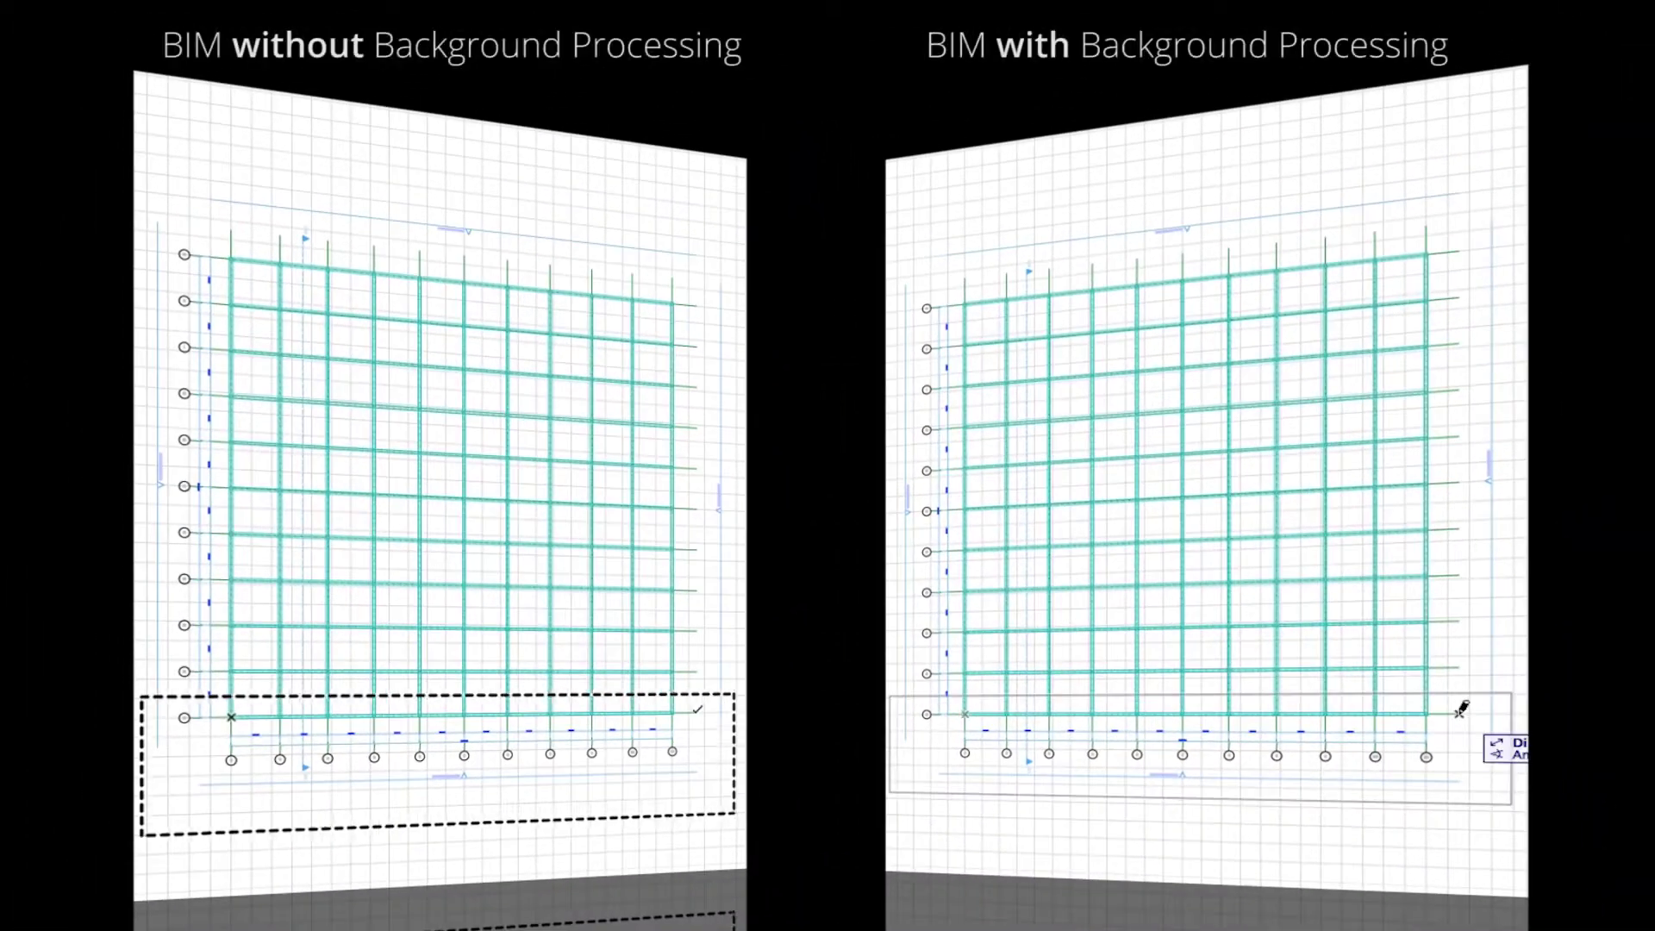
key(ctrl+f)
click(1308, 380)
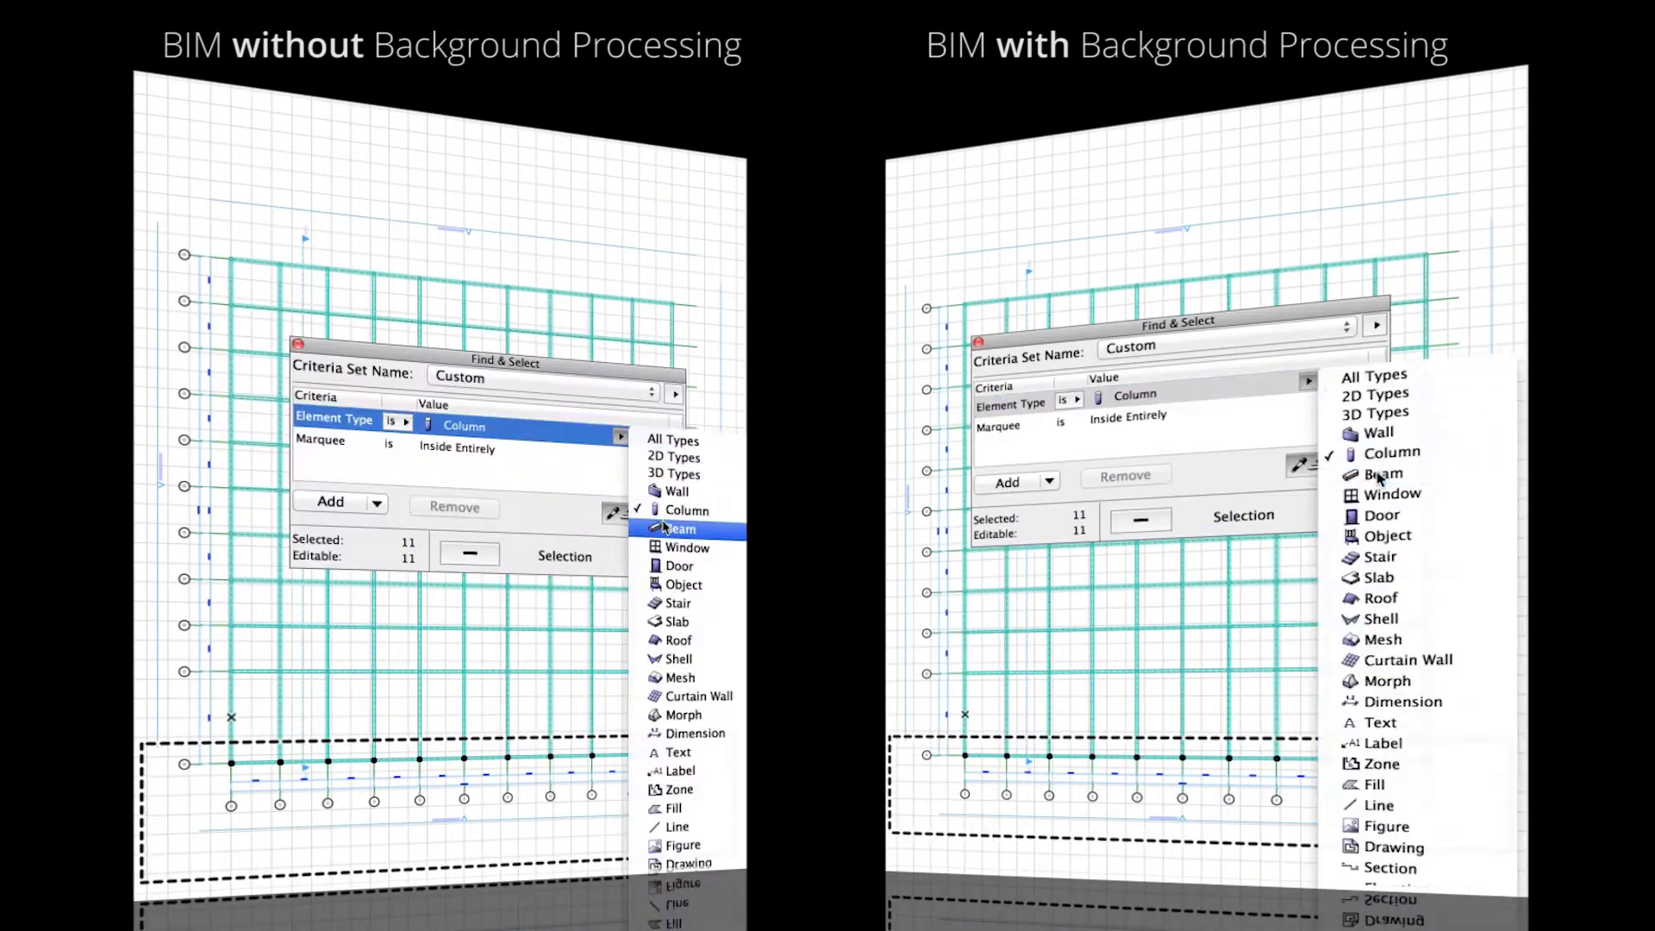
click(1351, 499)
click(1359, 513)
click(927, 754)
text(4800)
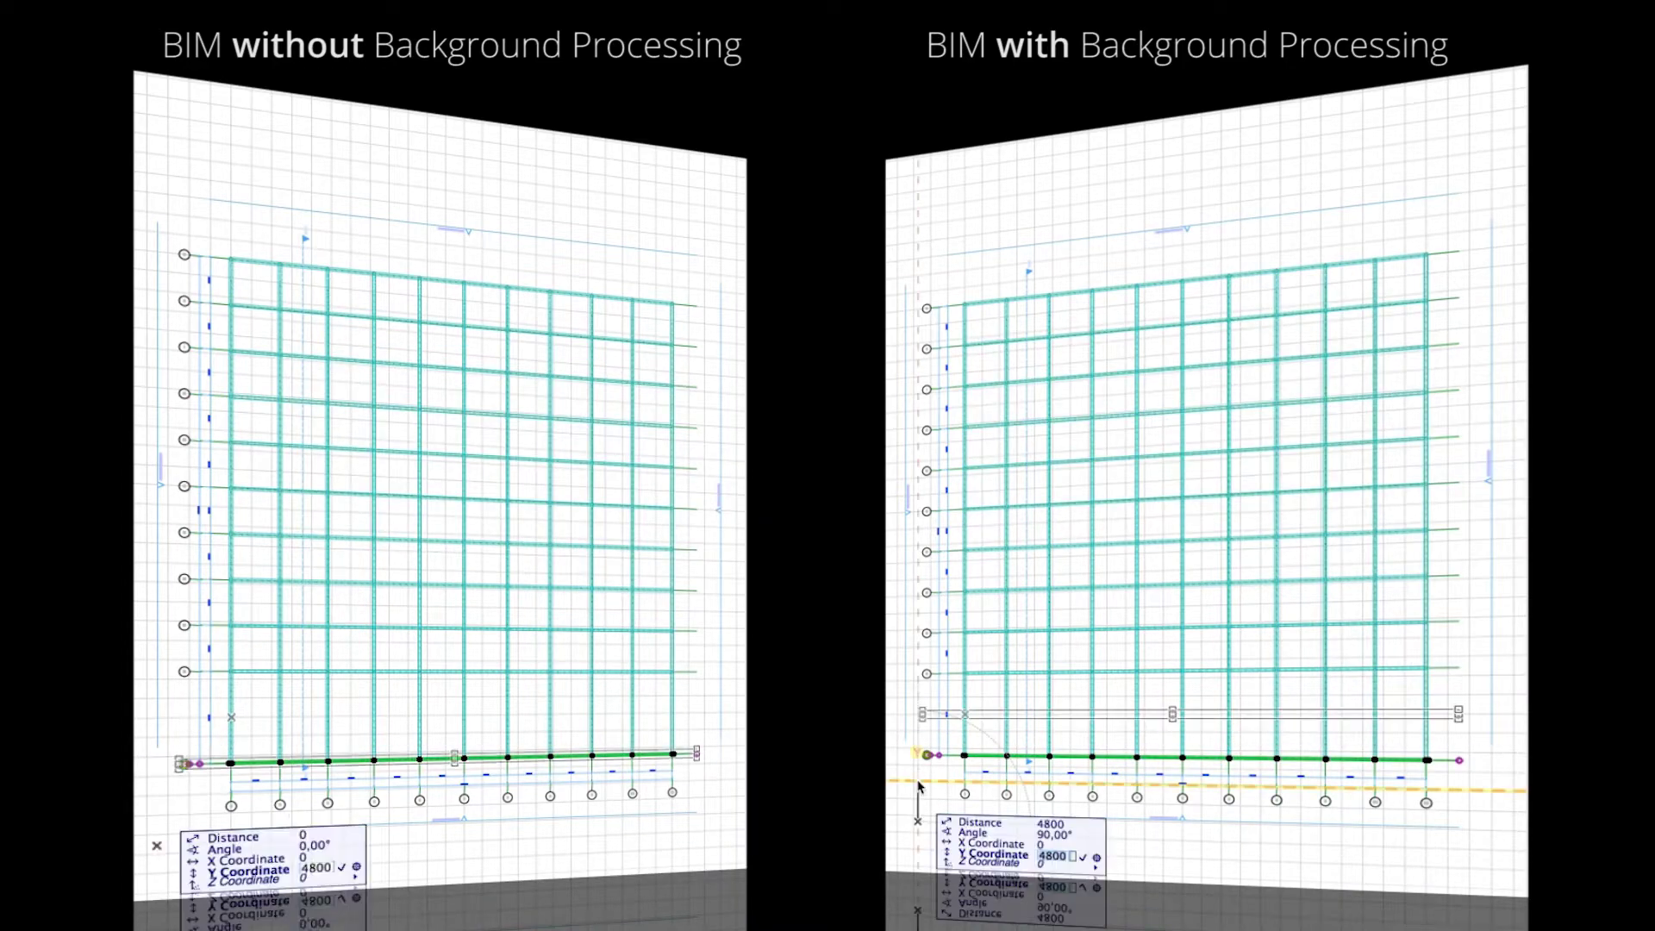
key(Return)
scroll(157, 795, up, 5)
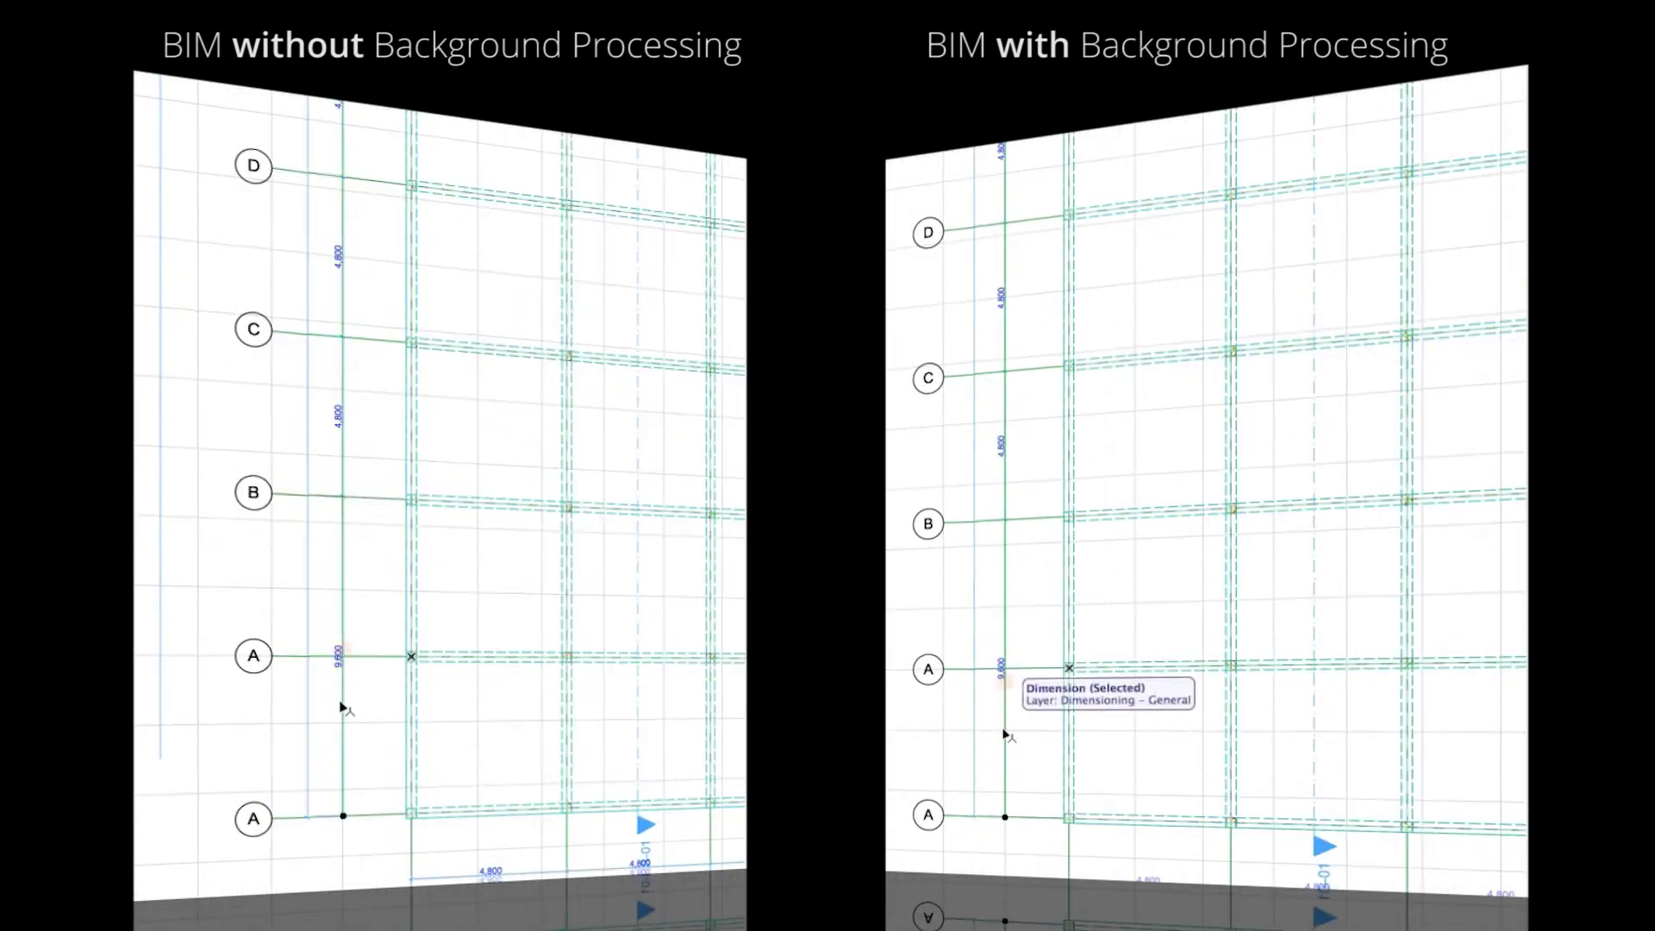